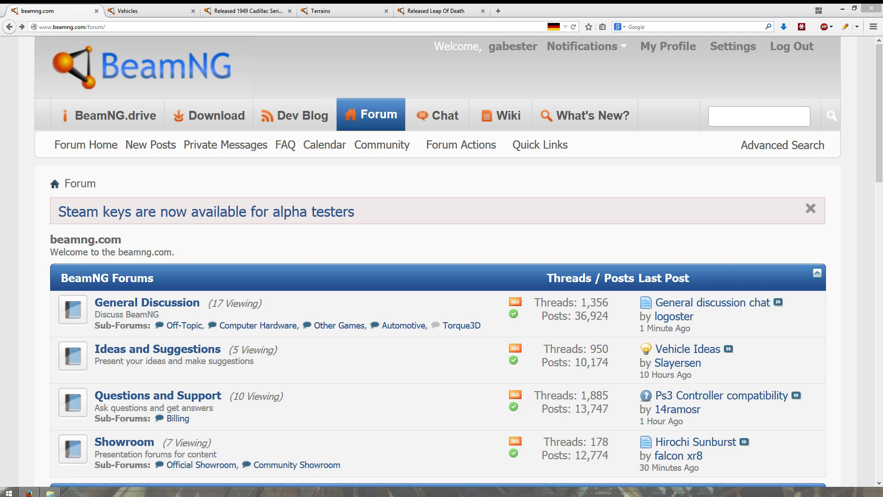
Step: Open the Showroom sub-forum in a new tab and switch to it
scroll(643, 224, "down", 10)
scroll(458, 177, "down", 2)
scroll(264, 276, "up", 8)
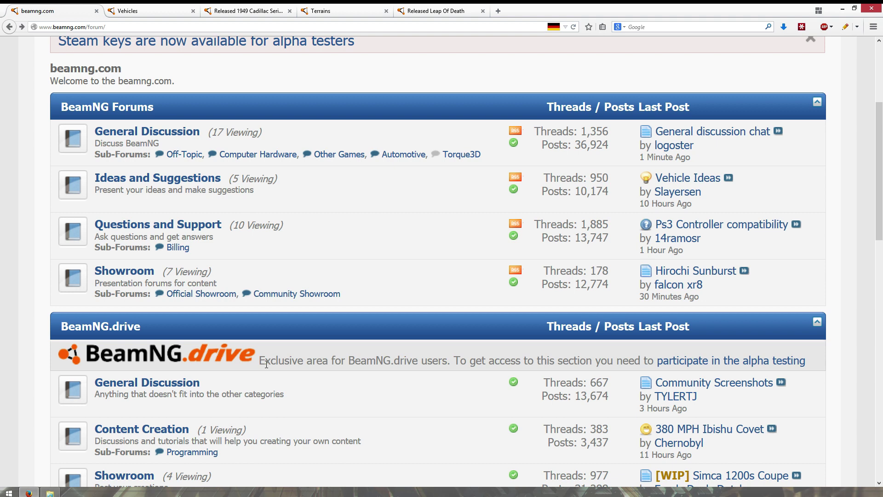
scroll(257, 356, "down", 3)
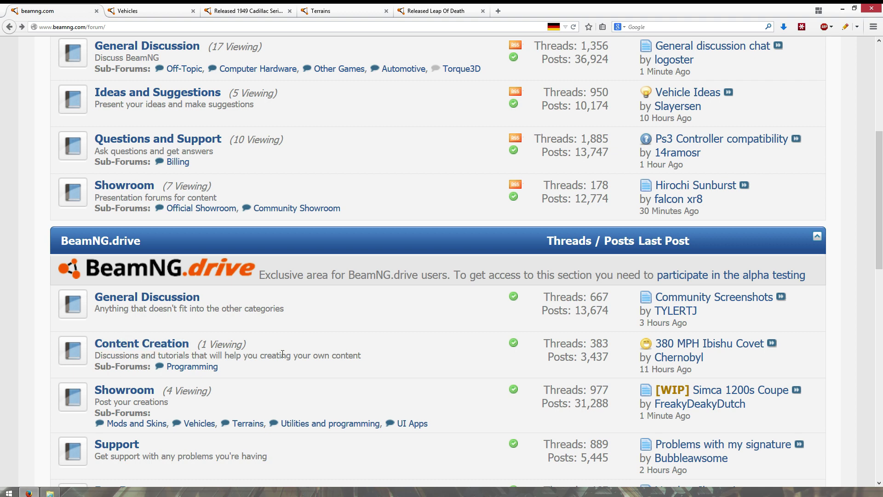
scroll(291, 364, "down", 3)
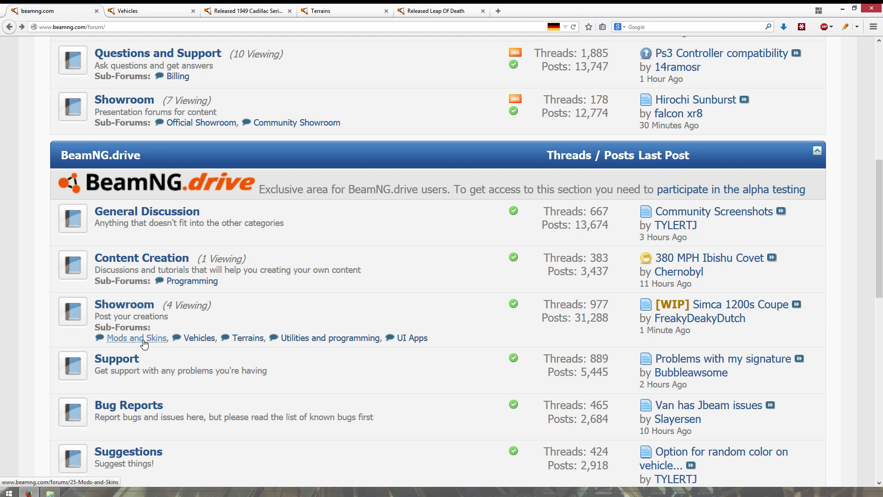
middle_click(149, 305)
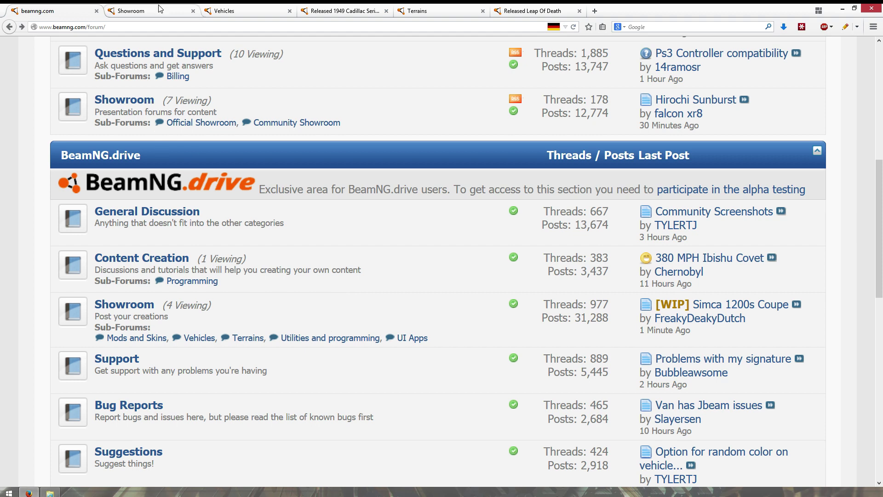
left_click(138, 11)
scroll(201, 182, "down", 4)
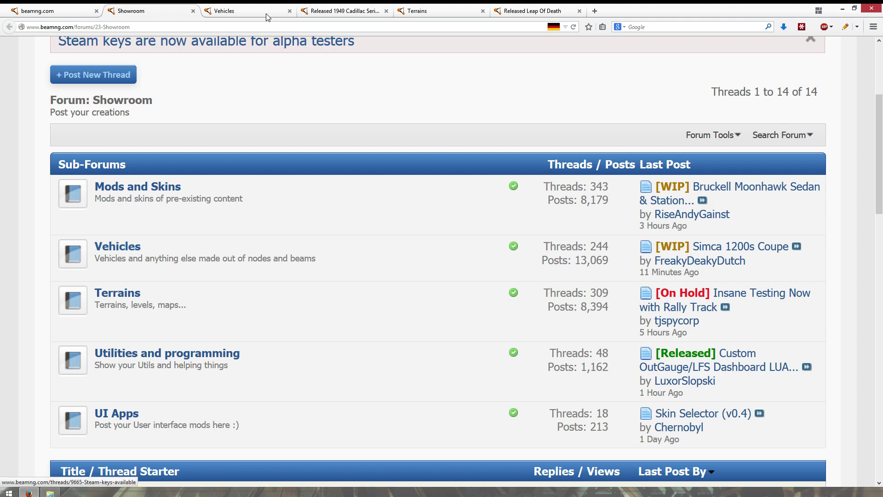
Step: Switch to the Vehicles board and scroll its list to the 1949 Cadillac Series 62 Convertible thread
left_click(248, 10)
scroll(226, 147, "up", 9)
scroll(227, 147, "down", 2)
scroll(227, 147, "up", 2)
scroll(227, 148, "down", 4)
scroll(228, 147, "down", 2)
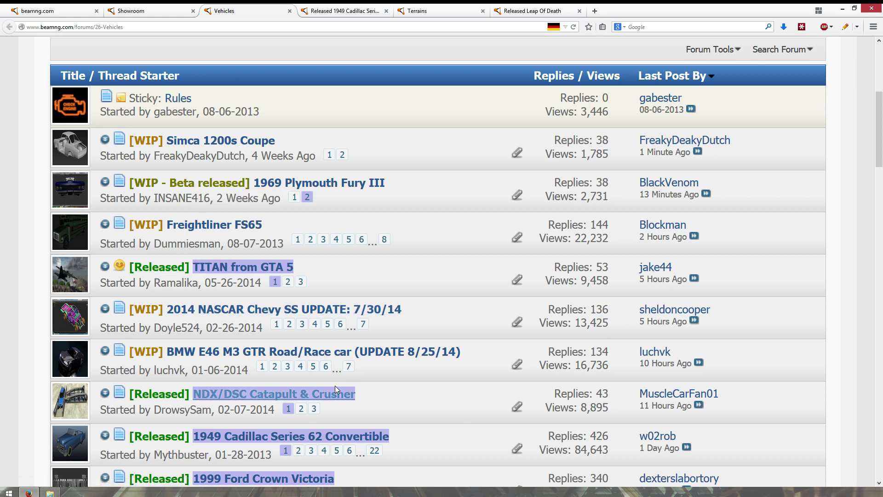
mouse_move(291, 436)
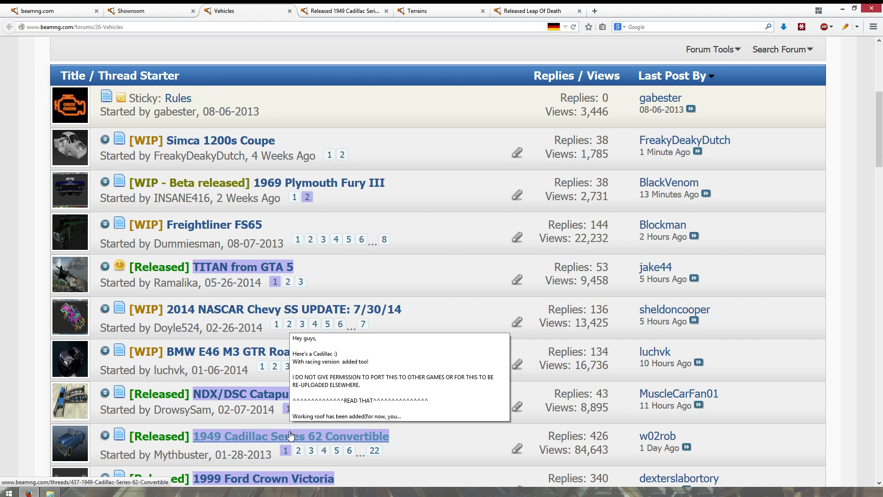
scroll(241, 383, "down", 3)
mouse_move(247, 352)
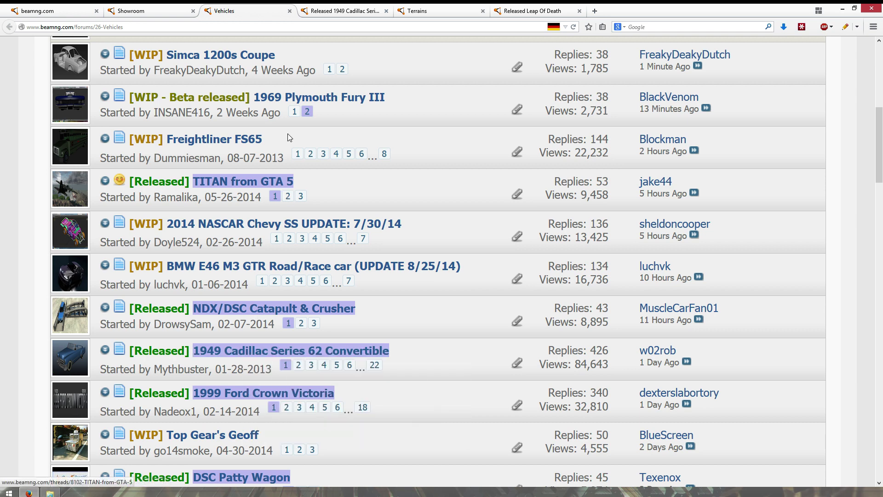
Step: Bring up the 1949 Cadillac Series 62 Convertible thread and scroll down its first post
left_click(328, 7)
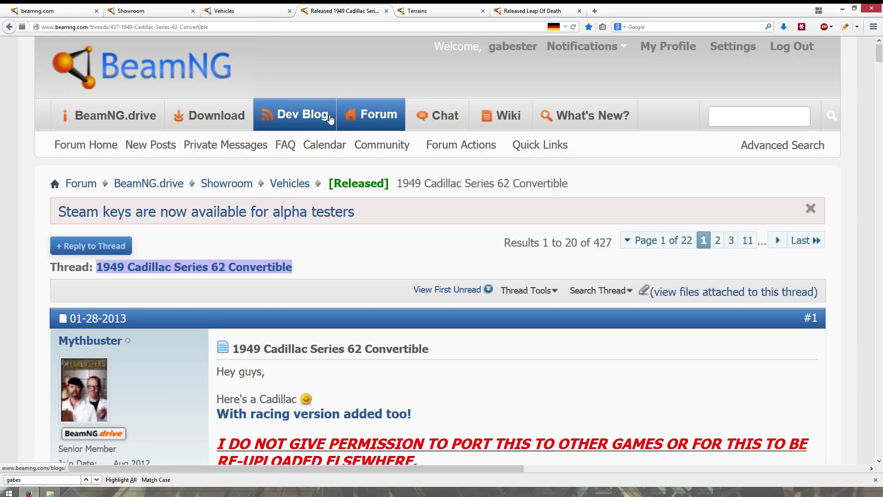
scroll(319, 235, "down", 5)
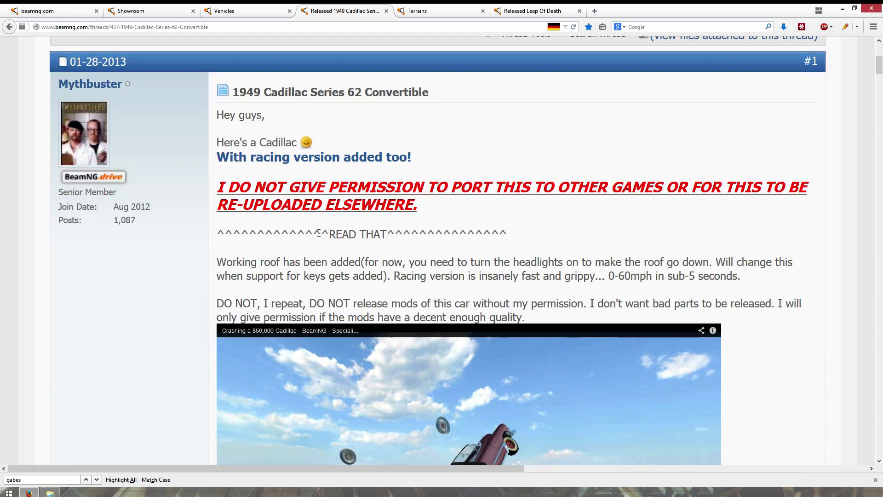
scroll(319, 234, "down", 12)
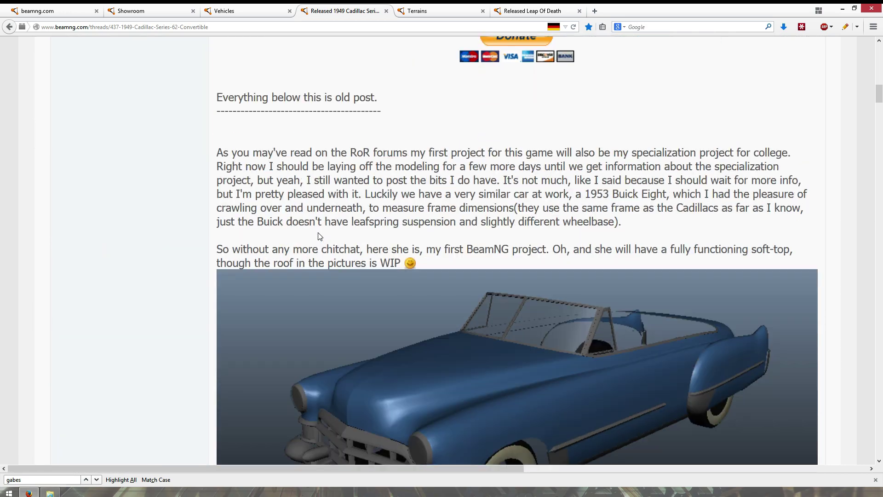
scroll(319, 235, "down", 15)
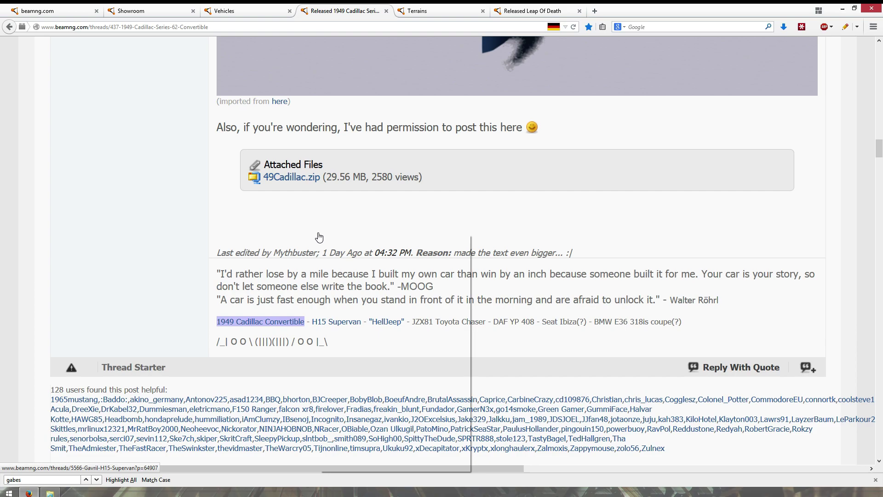
right_click(319, 237)
left_click(201, 262)
Step: Download the 49Cadillac.zip attachment (29.56 MB) and save it to disk
scroll(201, 262, "down", 2)
scroll(200, 262, "down", 5)
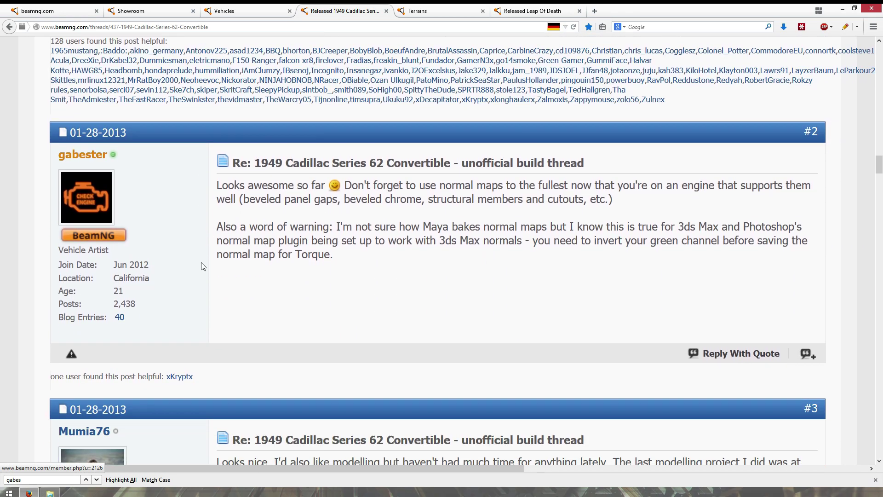
scroll(201, 266, "up", 9)
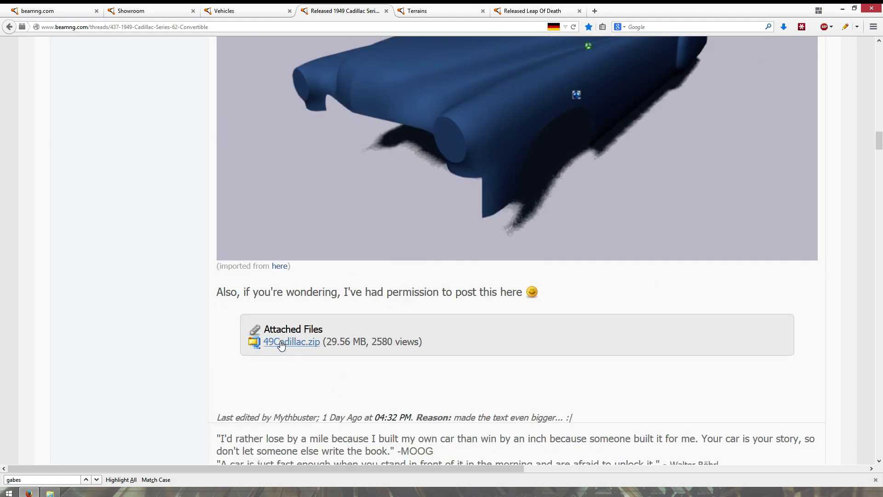
left_click(281, 344)
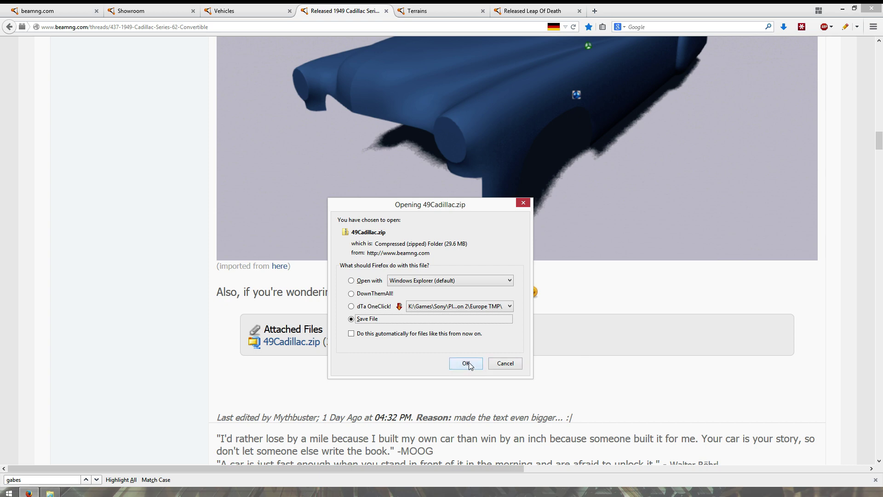
left_click(466, 362)
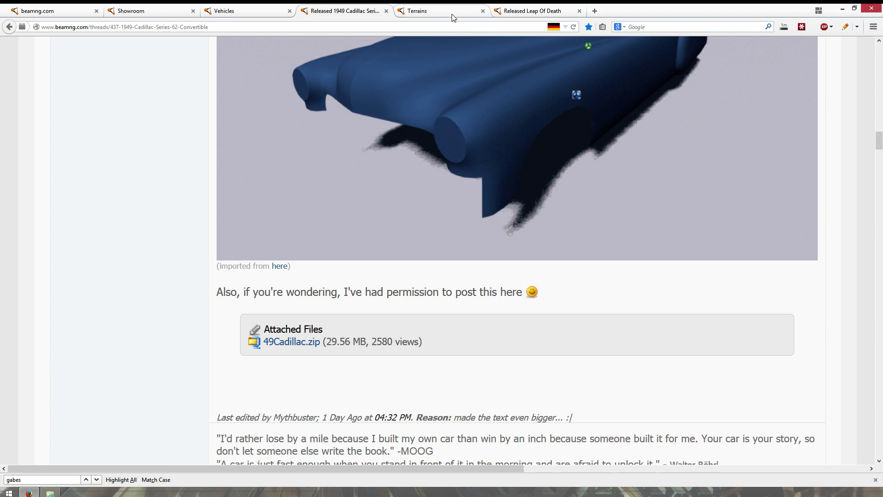
Step: Return to the forum index and show the Terrains board's thread list with the Leap Of Death thread
left_click(145, 9)
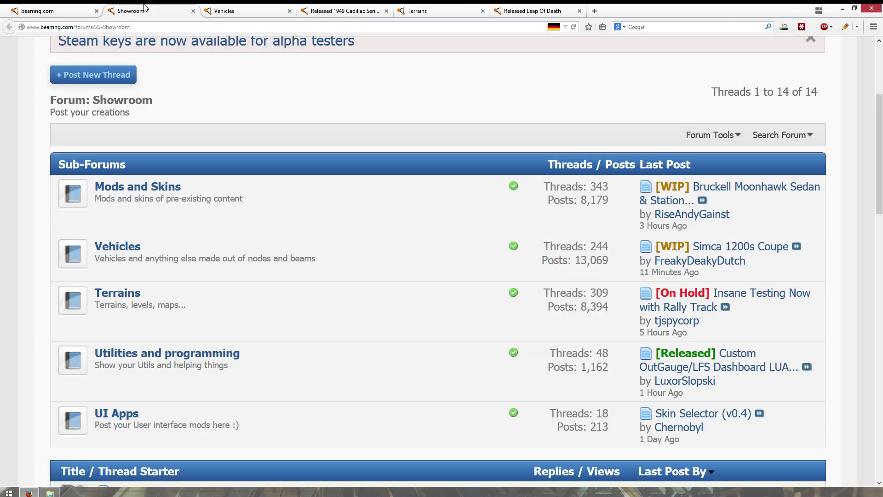
left_click(63, 6)
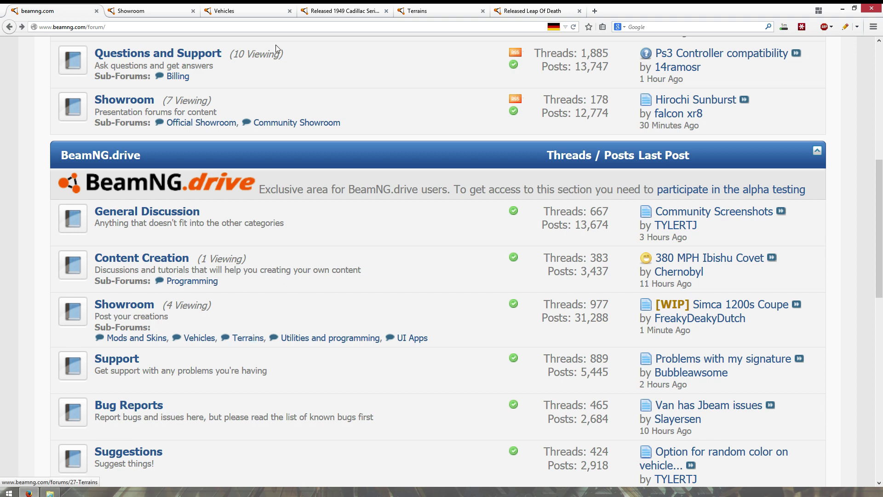
left_click(423, 11)
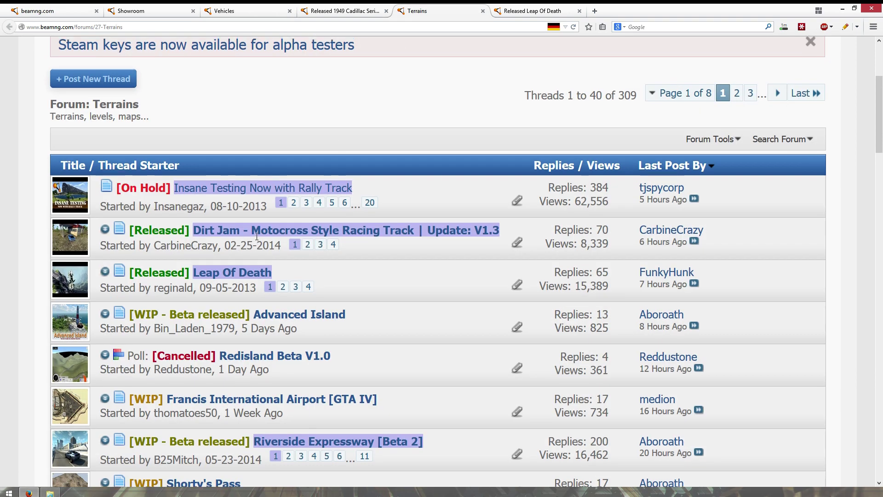
scroll(256, 237, "up", 4)
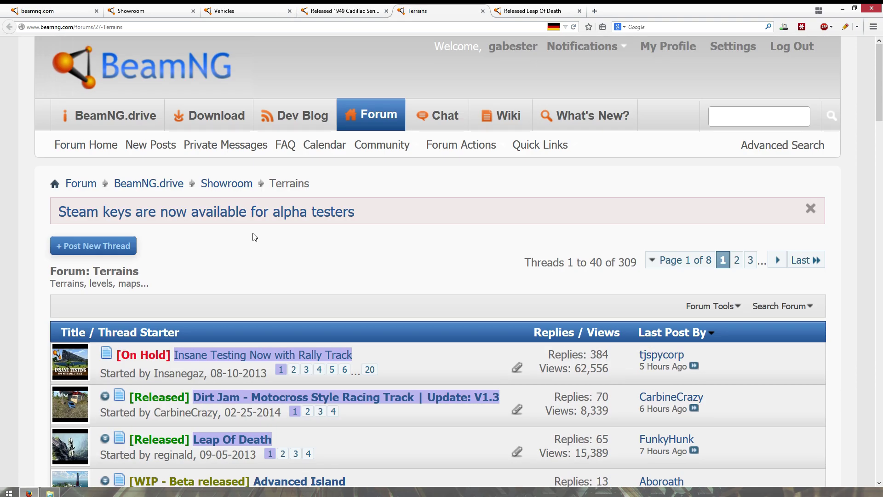
scroll(254, 237, "down", 6)
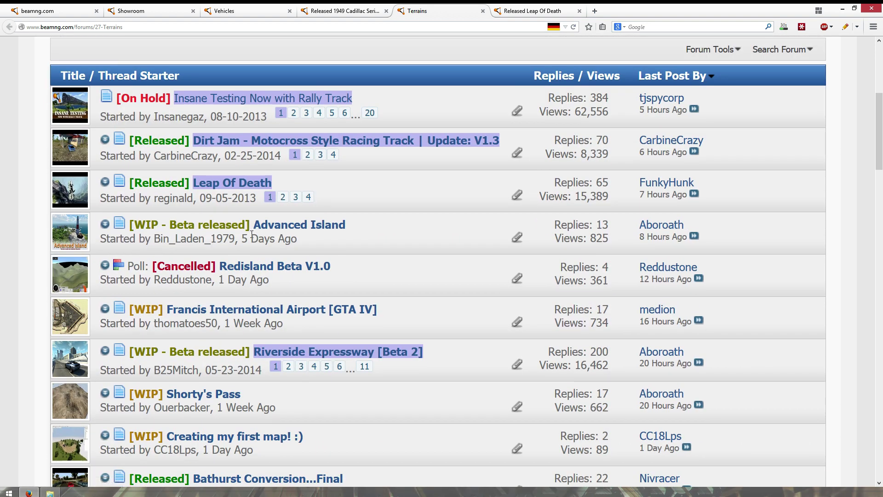
mouse_move(242, 186)
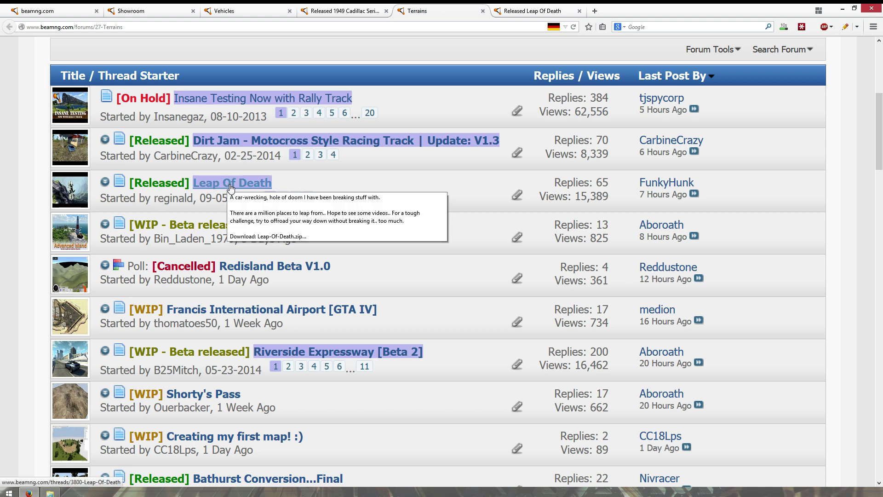
Step: Open the Leap Of Death thread, scroll to Leap-Of-Death.zip (69.69 MB) and cancel its download prompt
left_click(506, 11)
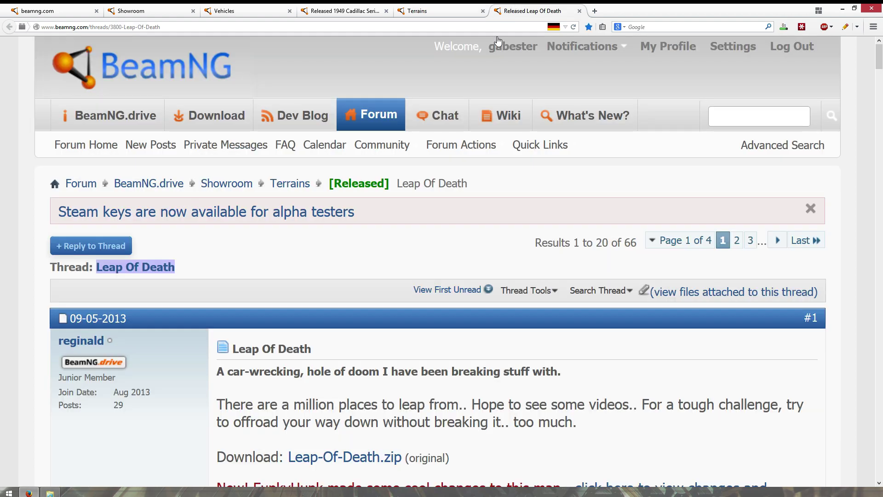
scroll(460, 115, "down", 5)
scroll(437, 161, "up", 5)
scroll(424, 180, "down", 5)
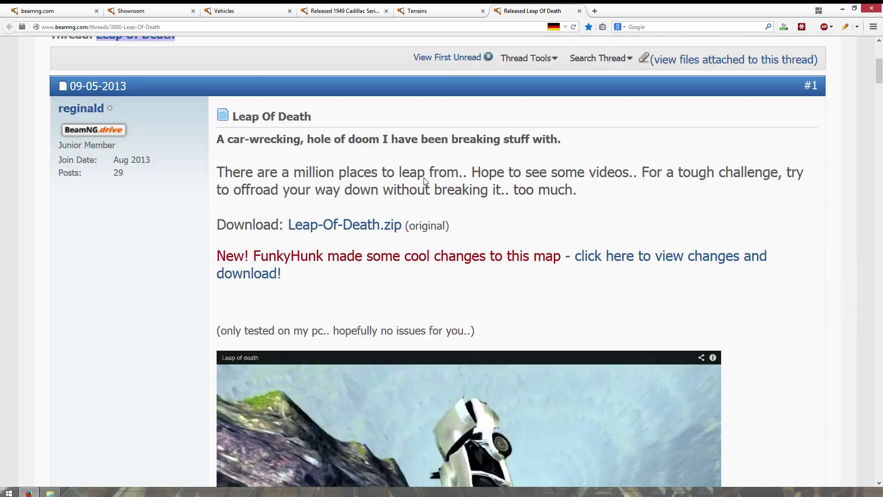
scroll(424, 181, "down", 10)
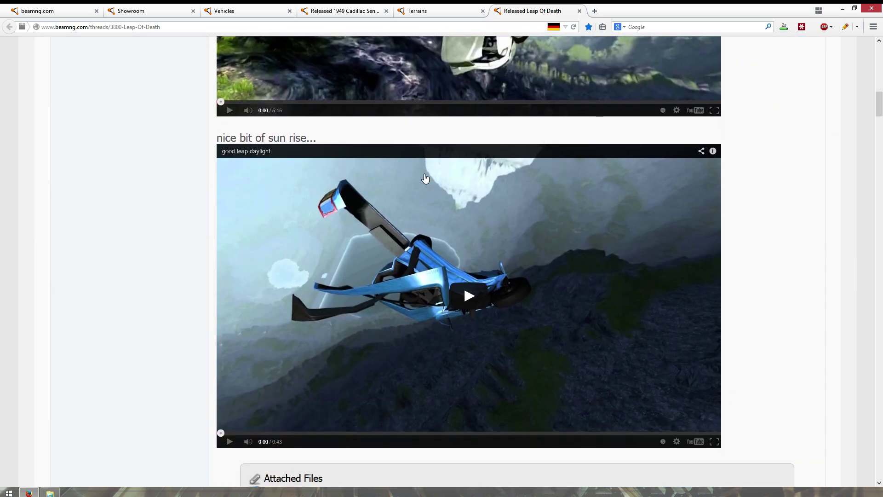
scroll(426, 179, "down", 3)
scroll(414, 198, "down", 3)
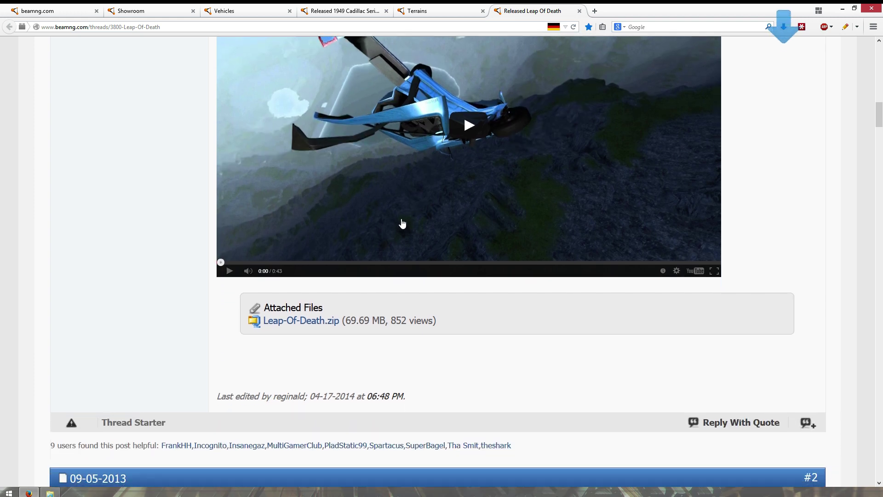
left_click(307, 328)
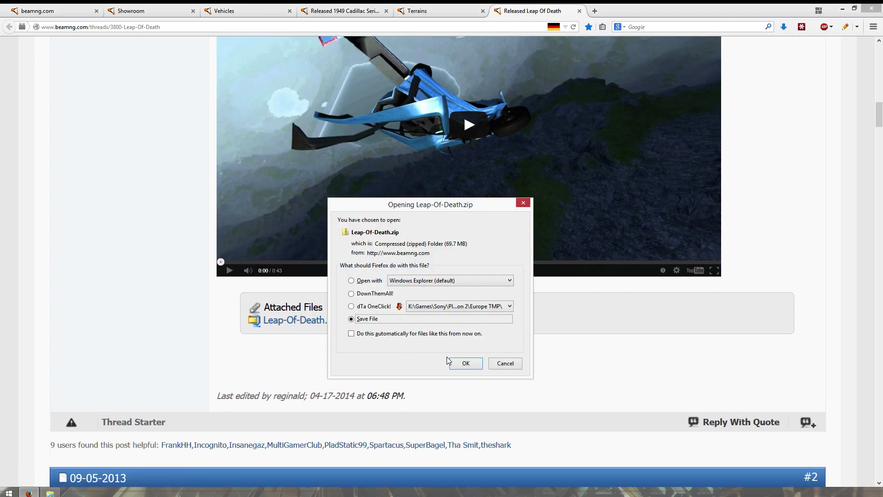
left_click(506, 364)
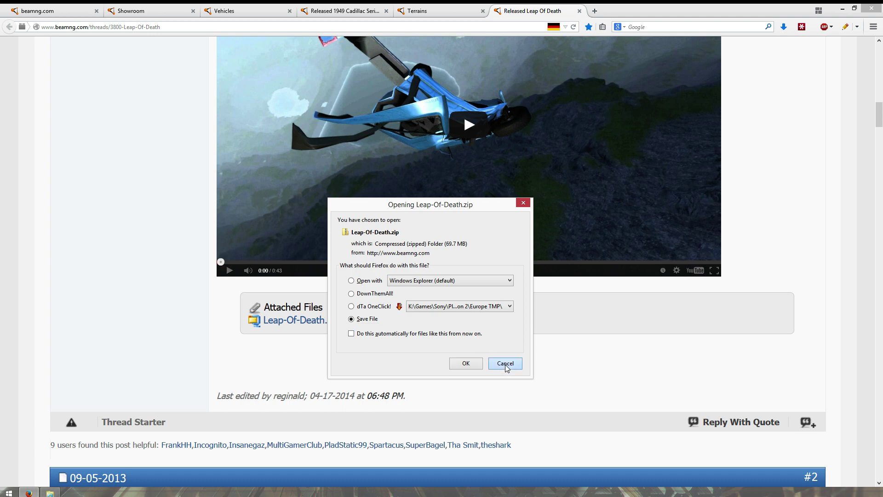
Step: Open the downloaded 49Cadillac.zip from Firefox's recent downloads list
left_click(784, 27)
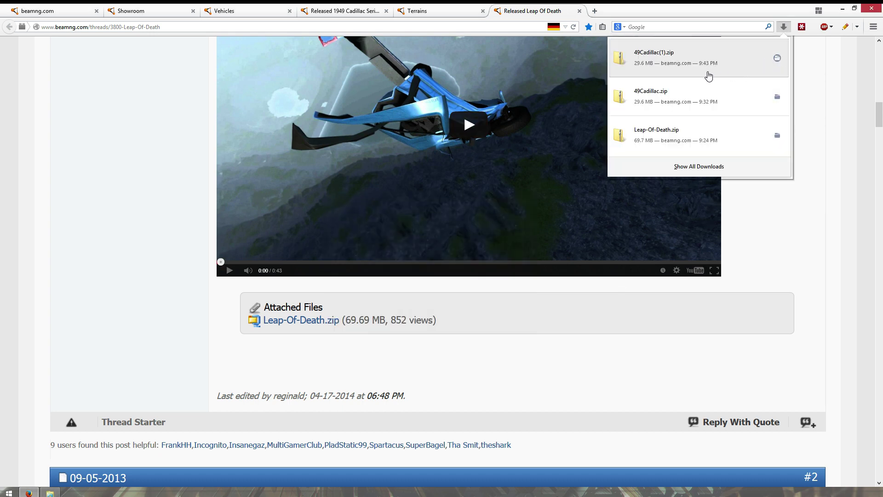
left_click(694, 101)
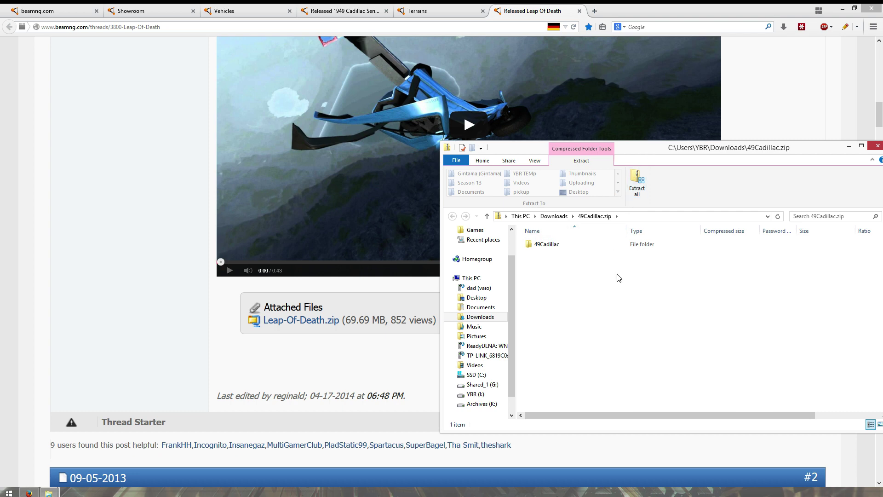
Step: Open a new File Explorer window at C:\Games\Steam\SteamApps\common\BeamNG.drive
key("super+e")
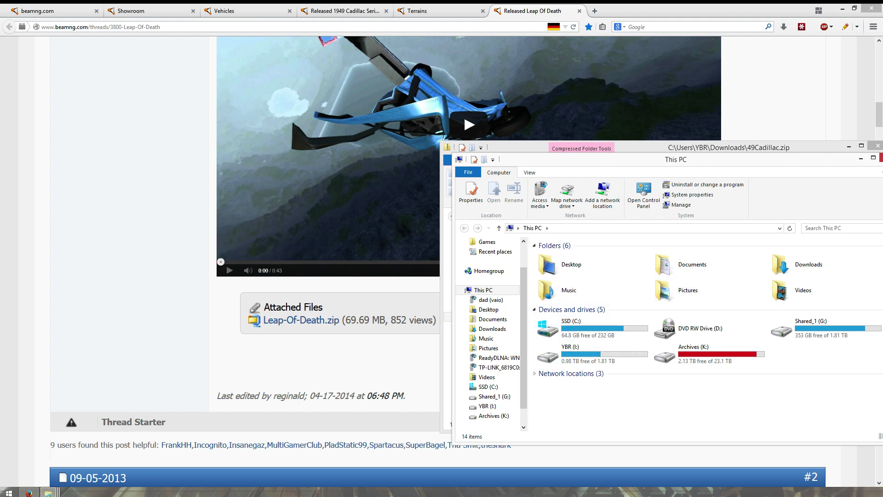
double_click(597, 325)
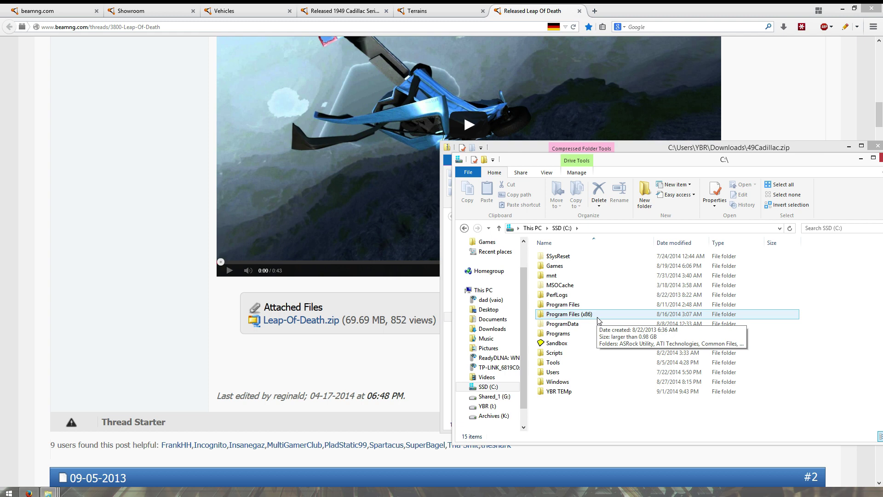
double_click(591, 265)
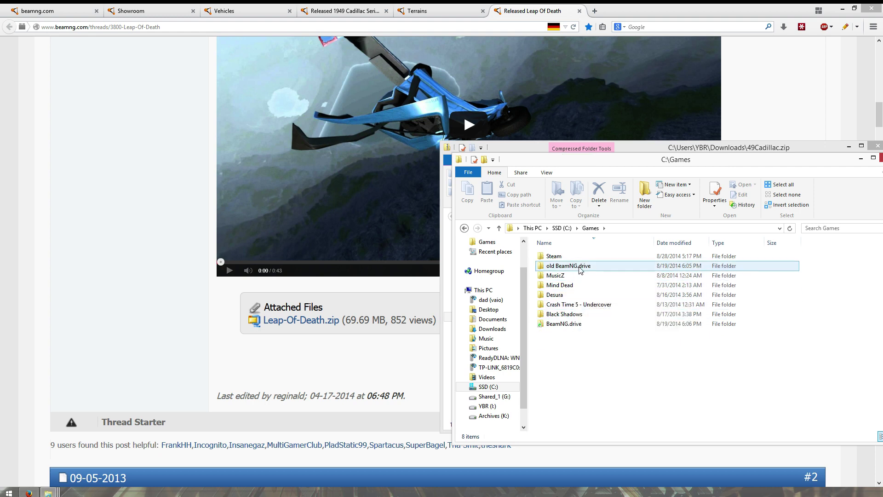
double_click(582, 257)
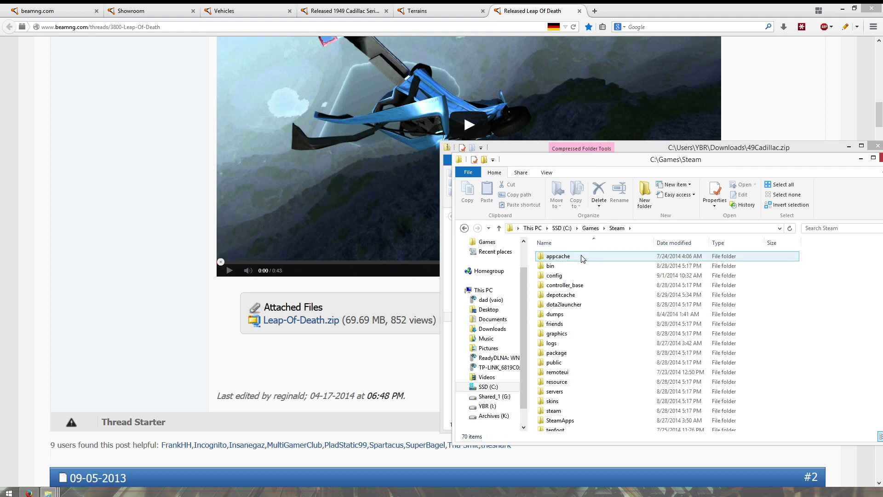
left_click_drag(582, 259, 594, 275)
scroll(593, 275, "down", 3)
left_click(573, 341, "ctrl")
double_click(573, 341)
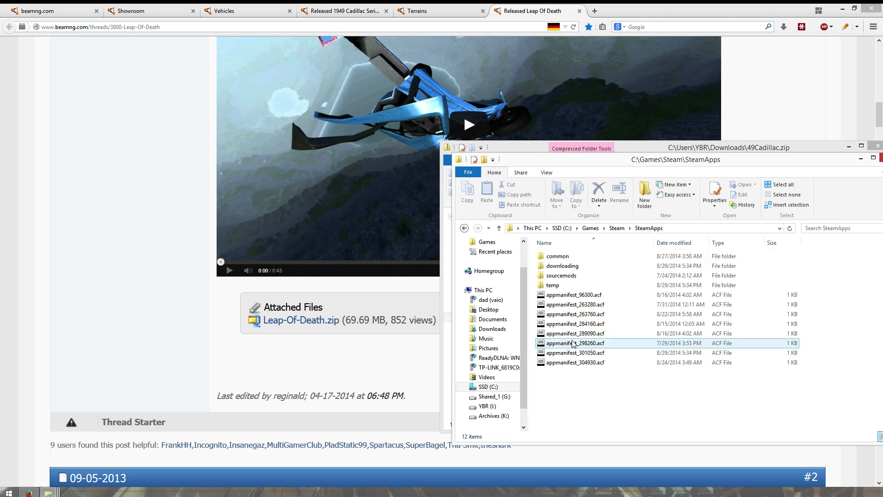
double_click(581, 256)
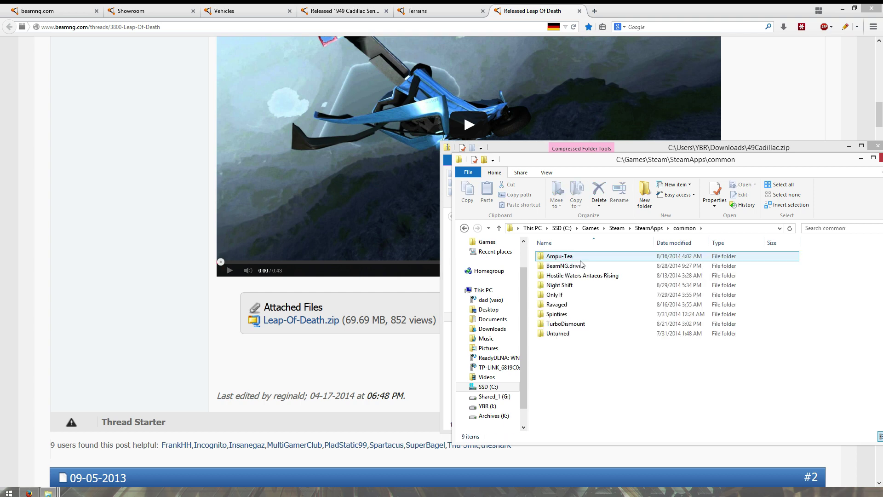
double_click(563, 266)
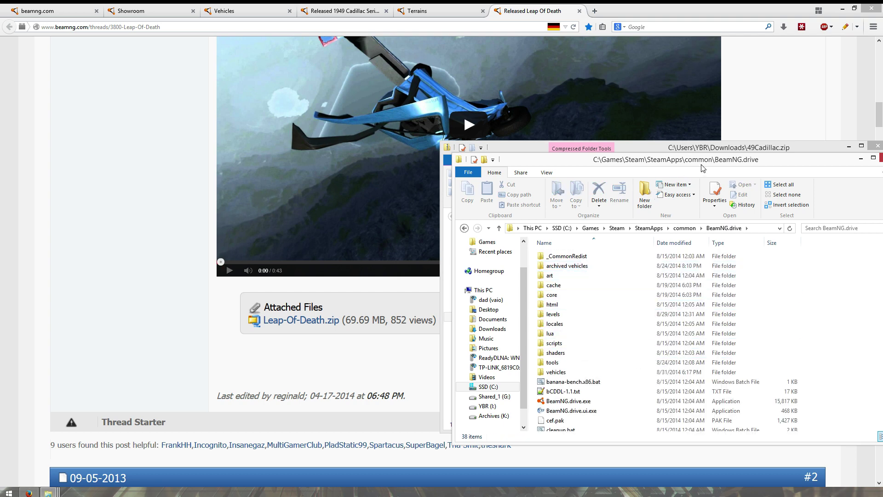
Step: Copy the 49Cadillac folder from 49Cadillac.zip into BeamNG.drive's vehicles folder
left_click_drag(703, 168, 463, 143)
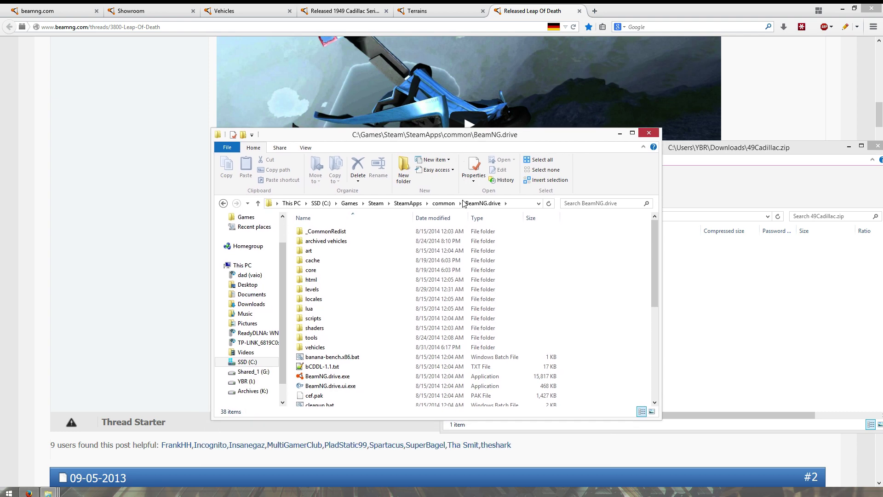
double_click(404, 347)
left_click(772, 329)
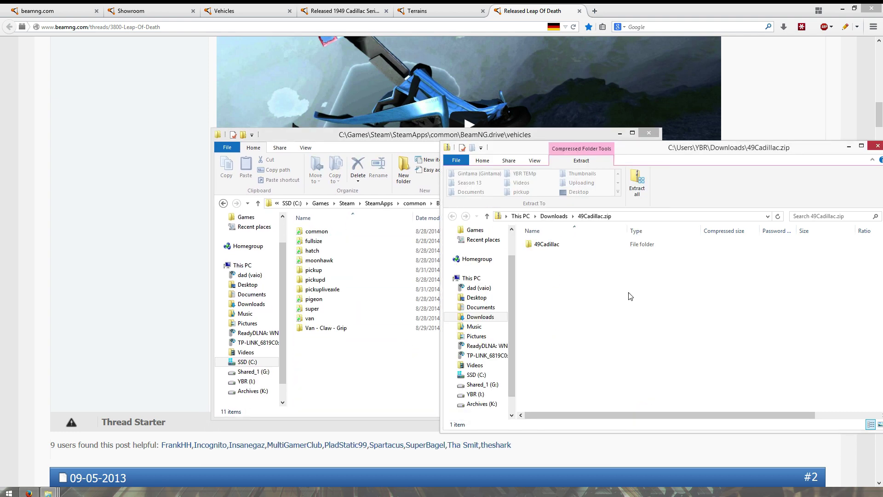
double_click(557, 245)
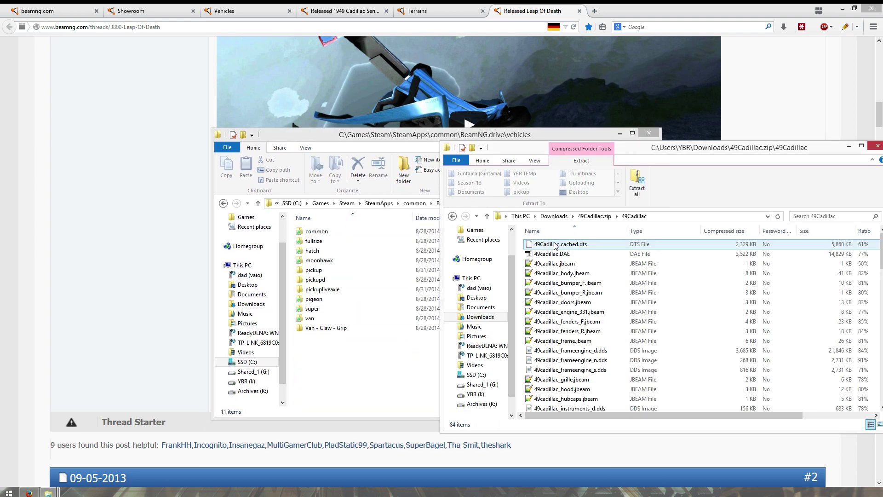
scroll(600, 294, "down", 15)
key("BackSpace")
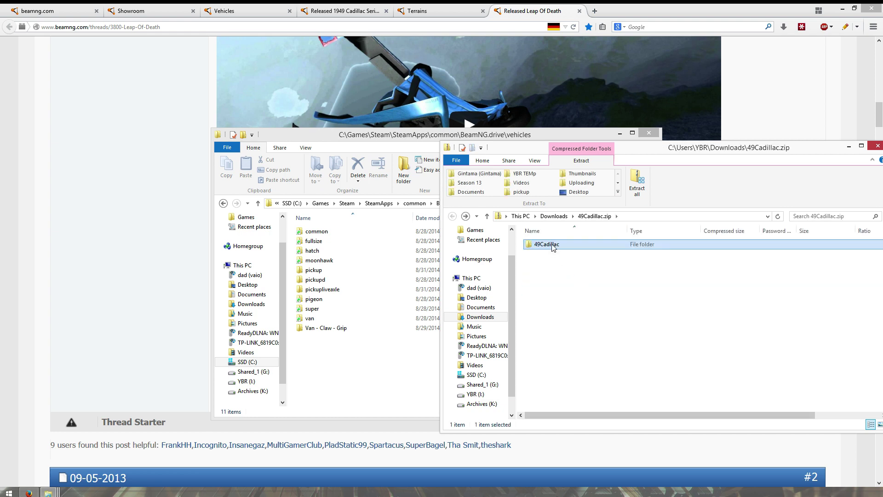
left_click_drag(555, 246, 371, 352)
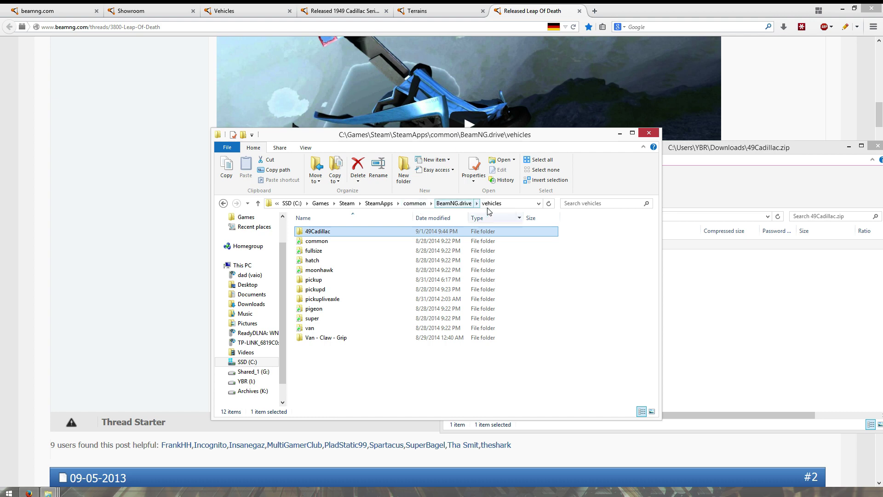
Step: Return to the BeamNG.drive folder and open the downloaded Leap-Of-Death.zip
left_click(454, 204)
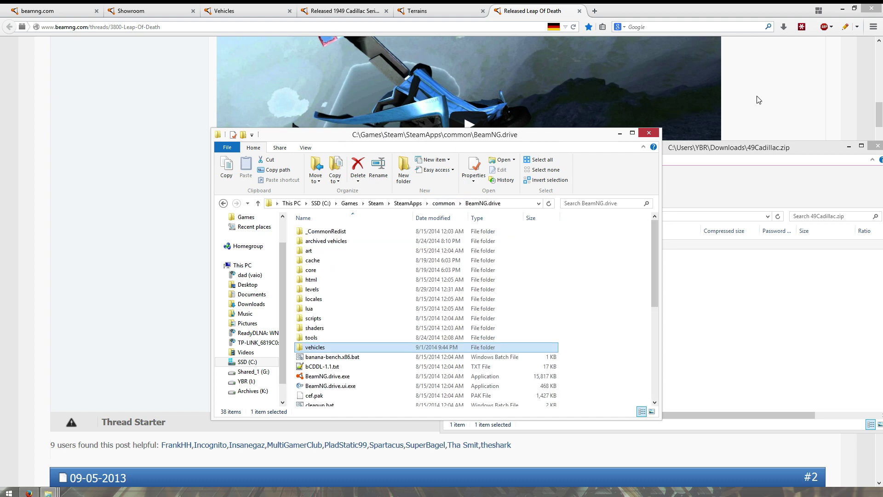
left_click(784, 27)
left_click(692, 149)
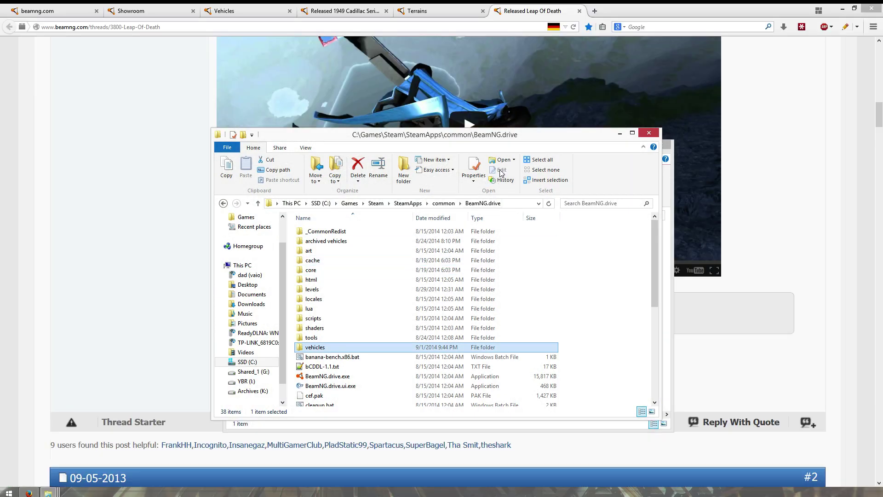
Step: Copy the Leap-Of-Death folder from the zip into BeamNG.drive's levels folder
left_click_drag(504, 138, 427, 102)
left_click(606, 285)
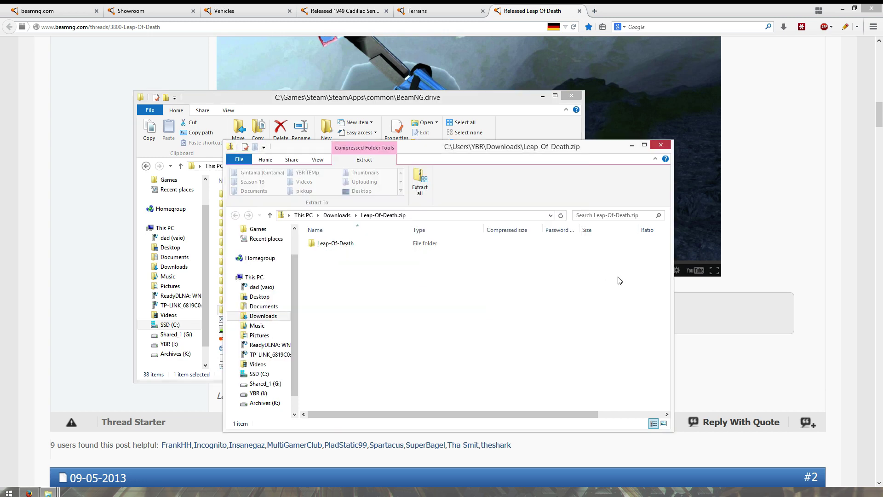
left_click_drag(495, 152, 657, 125)
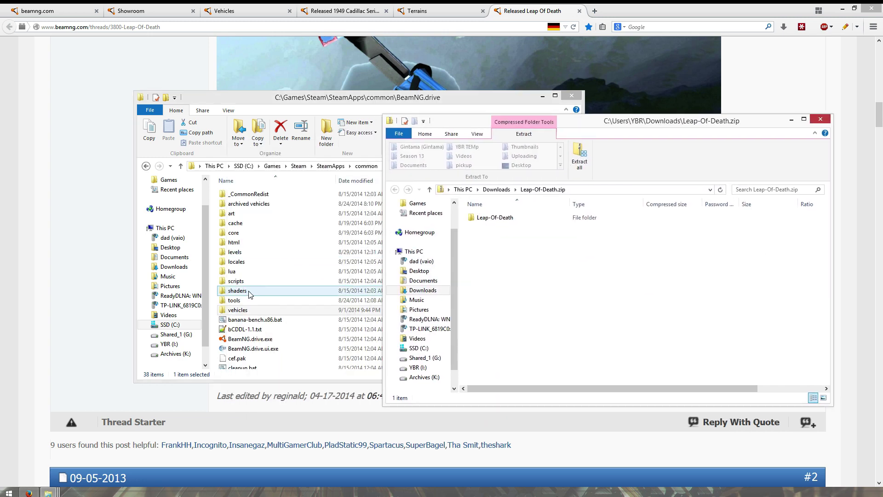
double_click(257, 257)
left_click(573, 260)
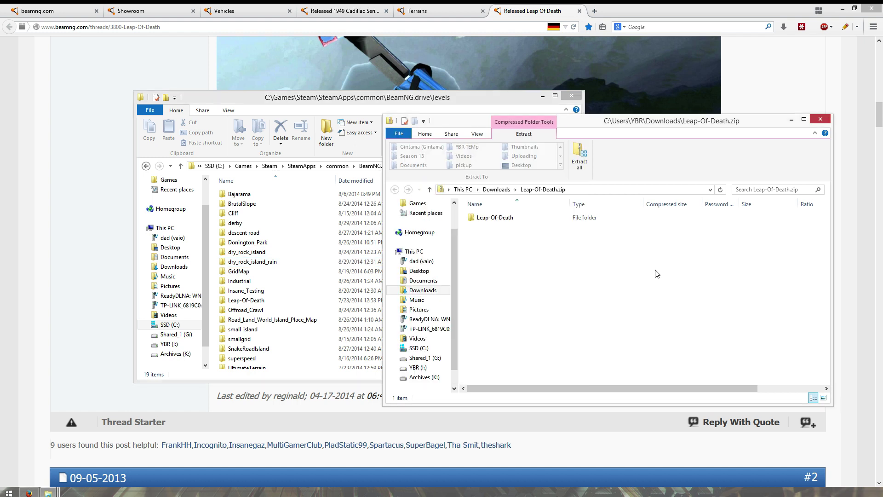
left_click_drag(492, 217, 213, 257)
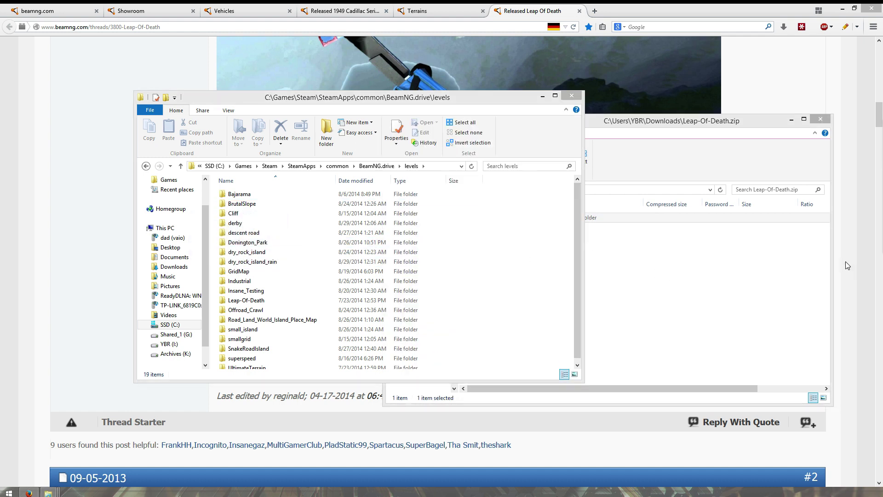